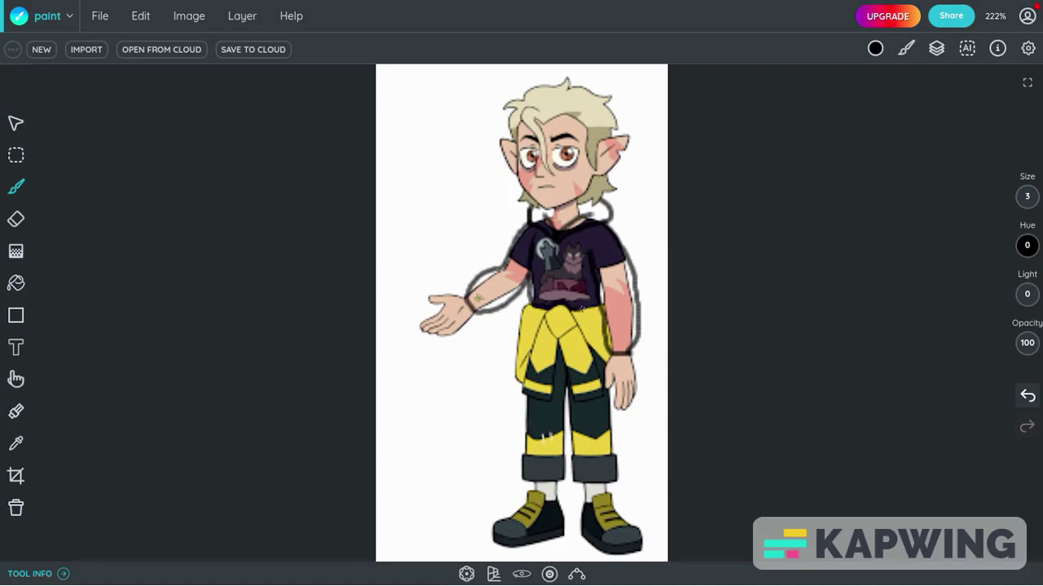
- Fill the T-shirt and both bare forearms with near-black
left_click(15, 283)
left_click(495, 285)
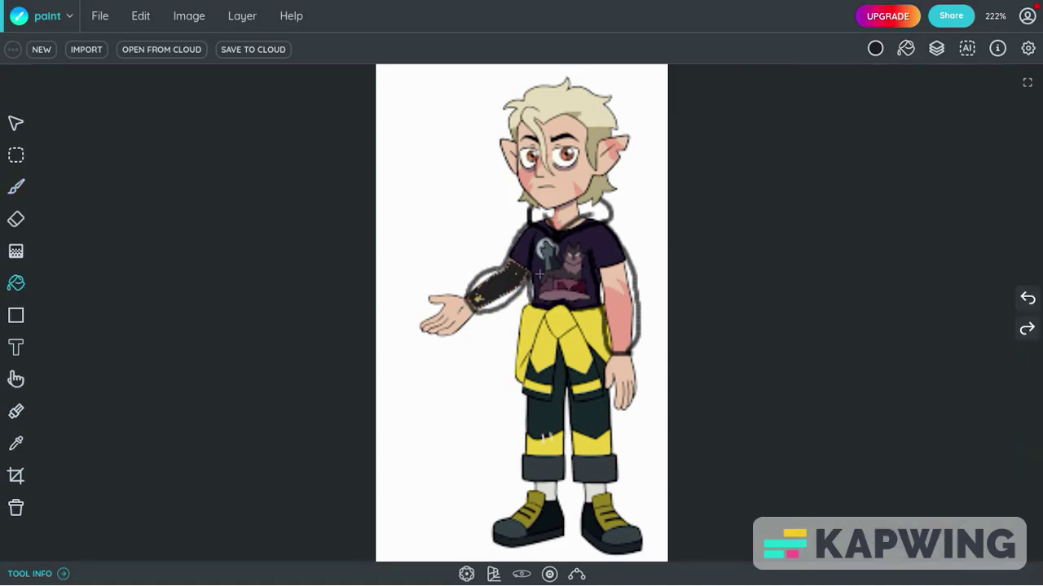
left_click(566, 281)
left_click(623, 309)
- Fill the sketched hood and the baggy sleeve outlines around both arms with near-black
left_click(593, 214)
left_click(543, 215)
left_click(501, 301)
left_click(480, 278)
left_click(633, 302)
left_click(632, 282)
left_click(630, 289)
left_click(635, 322)
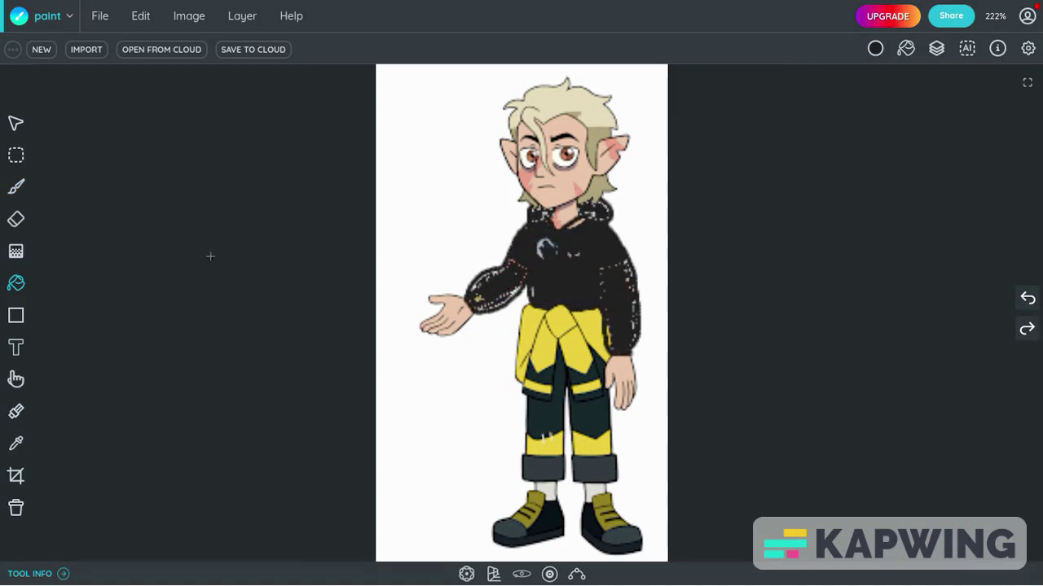
- Brush near-black over the speckled gaps and leftover shirt print on the hoodie's torso, sleeves and hood
left_click(17, 196)
mouse_move(541, 250)
left_mouse_down()
mouse_move(592, 250)
mouse_move(629, 281)
mouse_move(616, 340)
mouse_move(609, 281)
mouse_move(612, 340)
mouse_move(627, 273)
mouse_move(631, 337)
left_mouse_up()
left_click(1028, 406)
left_click(17, 197)
left_click(818, 114)
left_click(882, 49)
mouse_move(561, 255)
left_mouse_down()
mouse_move(481, 295)
mouse_move(512, 268)
left_mouse_up()
mouse_move(591, 222)
left_mouse_down()
mouse_move(572, 230)
mouse_move(534, 214)
mouse_move(596, 215)
mouse_move(574, 224)
left_mouse_up()
left_click_drag(482, 307, 518, 297)
- Draw black outlines along the hoodie's sleeves, body and hood with a size 2 brush
left_click(874, 49)
left_click(986, 131)
left_click(1031, 198)
left_click_drag(994, 333, 994, 343)
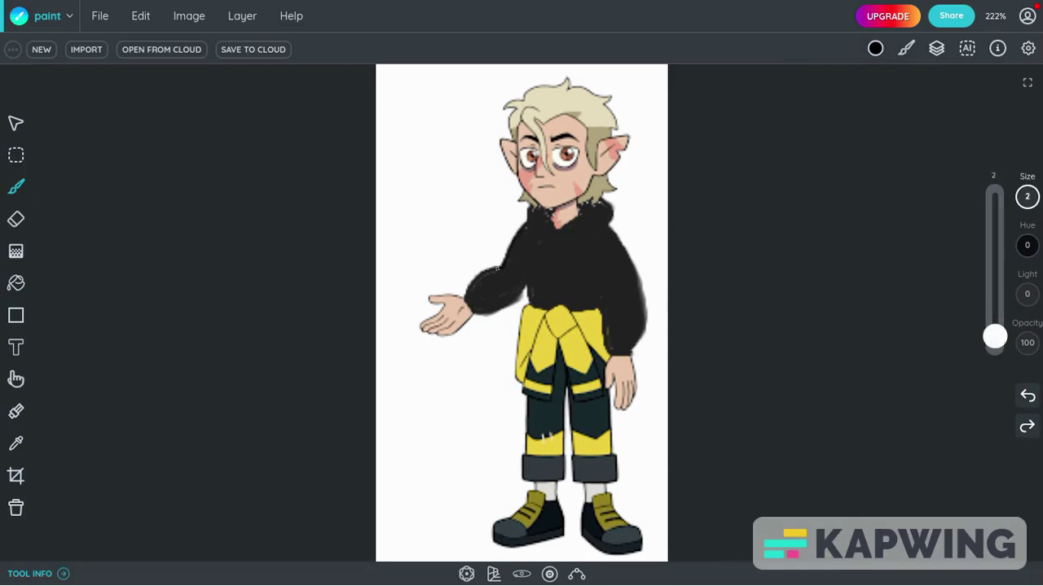
left_click_drag(526, 258, 533, 308)
mouse_move(593, 267)
left_mouse_down()
mouse_move(627, 357)
mouse_move(644, 312)
mouse_move(624, 249)
mouse_move(580, 221)
mouse_move(555, 232)
left_mouse_up()
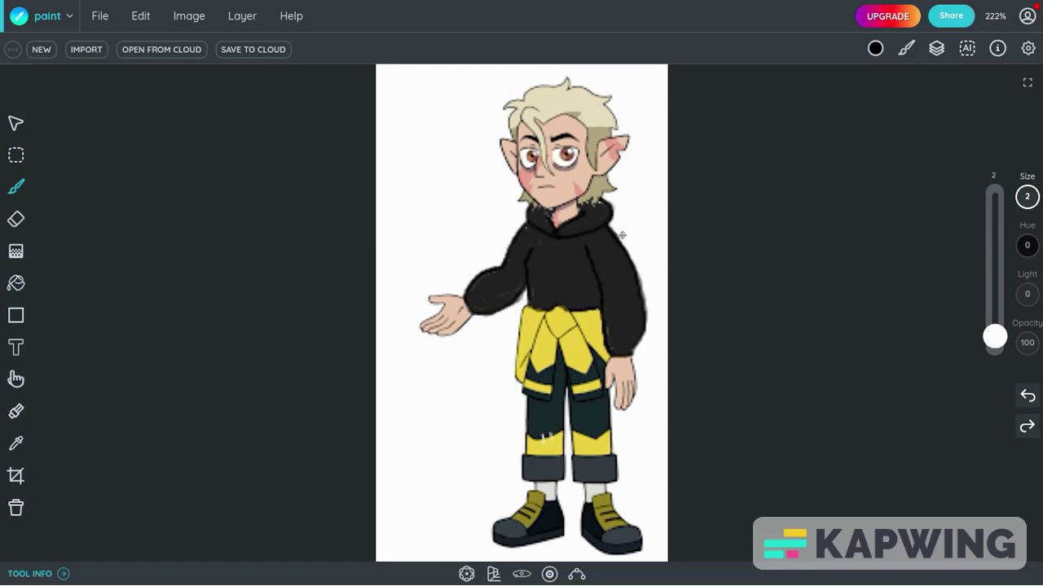
- Fill the yellow bands above both trouser cuffs with dark green
left_click(15, 283)
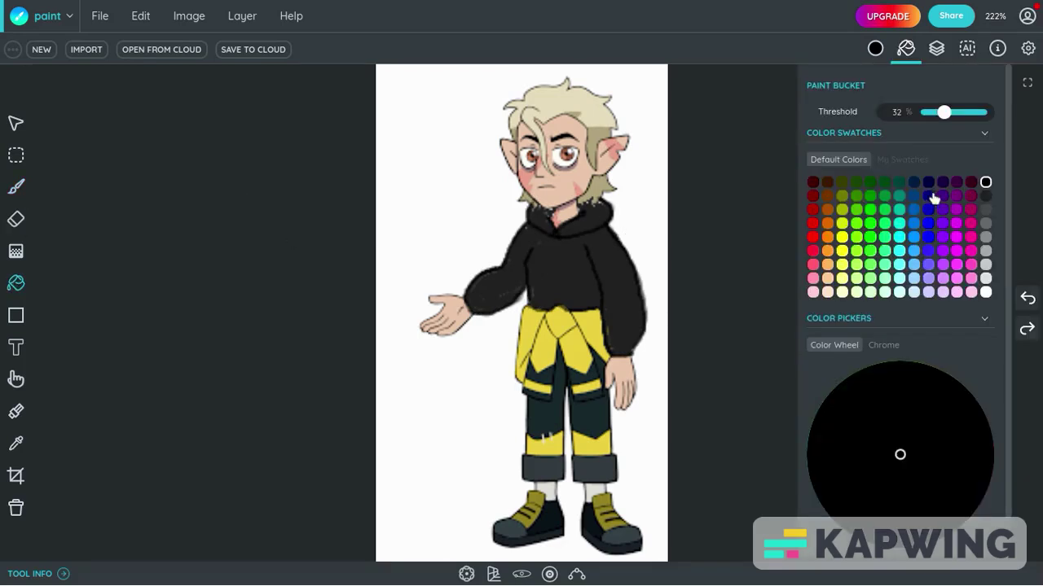
left_click(871, 182)
left_click(574, 354)
left_click(1033, 300)
left_click(588, 444)
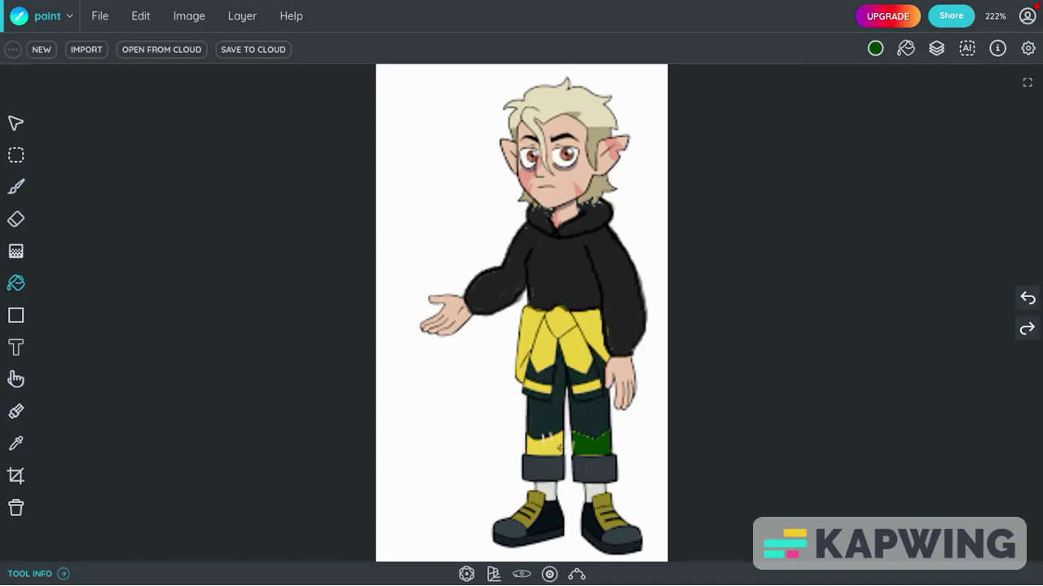
left_click(551, 447)
- Try dark green fills on the tied yellow jacket and the upper trouser stripes, and undo them
left_click(583, 345)
left_click(537, 388)
left_click(579, 389)
left_click(532, 331)
left_click(591, 335)
left_click(592, 333)
left_click(1028, 298)
left_click(1031, 300)
left_click(1031, 300)
left_click(1032, 300)
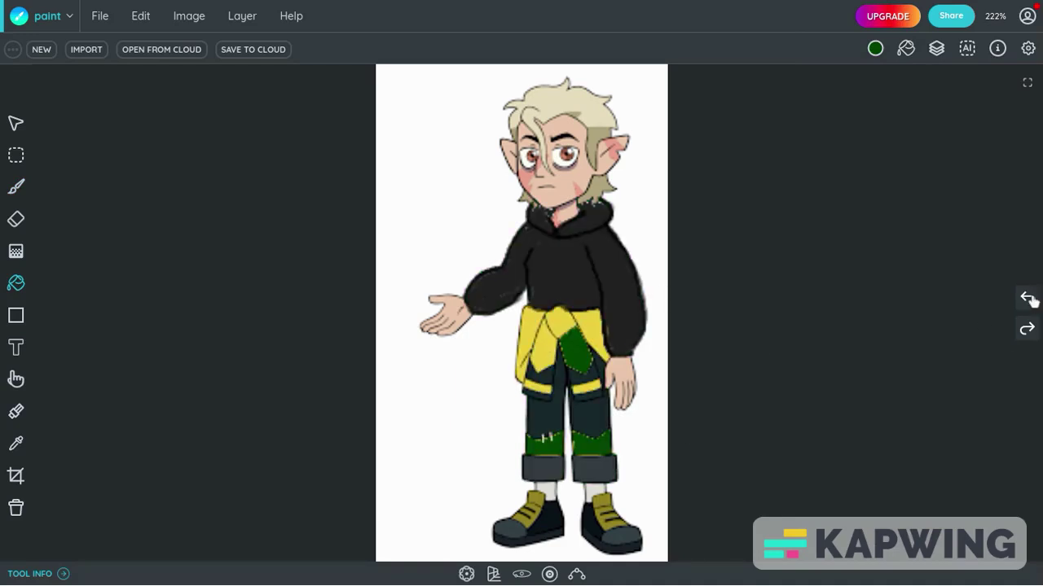
left_click(1032, 300)
- Try brighter green on the shoe tongues and light gray on the toe caps, and undo the shoe fills
left_click(874, 49)
left_click(870, 158)
left_click(606, 517)
left_click(533, 512)
left_click(875, 49)
left_click(984, 227)
left_click(624, 539)
left_click(519, 539)
left_click(1028, 299)
left_click(1028, 299)
left_click(1028, 299)
- Try light gray fills on the toe caps and sides of both shoes
left_click(555, 520)
left_click(1033, 305)
left_click(626, 539)
left_click(1030, 301)
left_click(1029, 301)
left_click(621, 538)
left_click(510, 529)
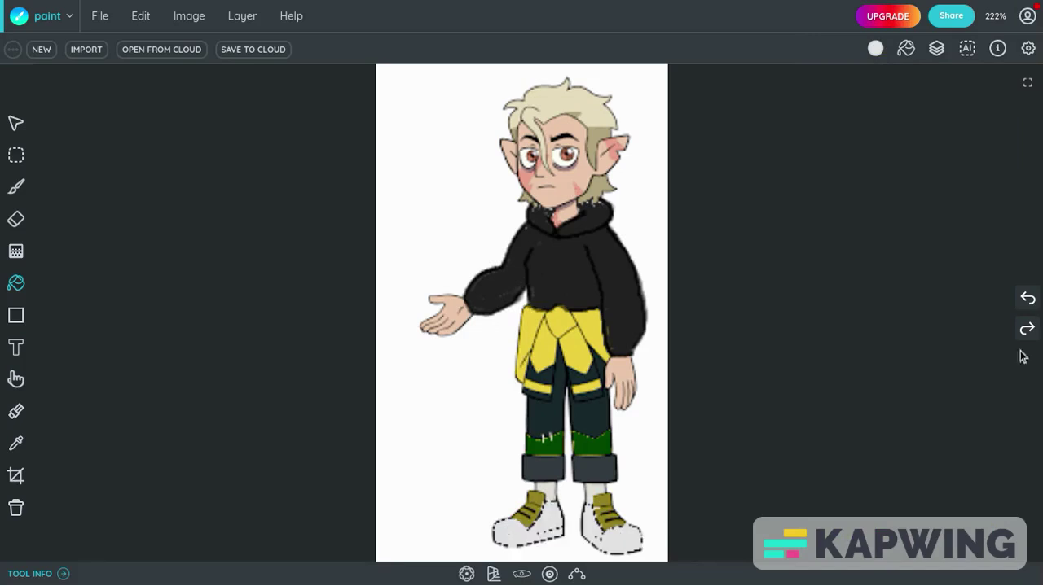
- Rework the light gray shoe fills by undoing, redoing and refilling, and finally undo them
left_click(1026, 304)
left_click(1025, 304)
left_click(1028, 328)
left_click(621, 538)
left_click(552, 523)
left_click(1027, 301)
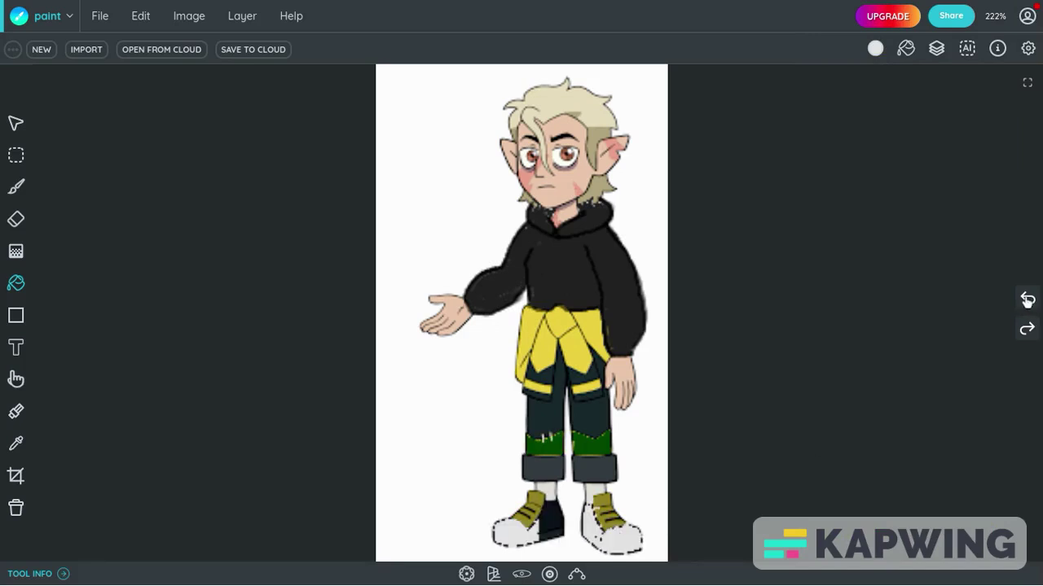
left_click(1027, 302)
left_click(1027, 301)
left_click(1027, 302)
- Sample the dark green from the trouser band, try it on the other leg's band, and undo the band fills
left_click(13, 448)
left_click(591, 446)
left_click(16, 284)
left_click(554, 448)
left_click(1033, 299)
left_click(1032, 299)
- Fill the laced tongue areas of both shoes with bright green
left_click(16, 283)
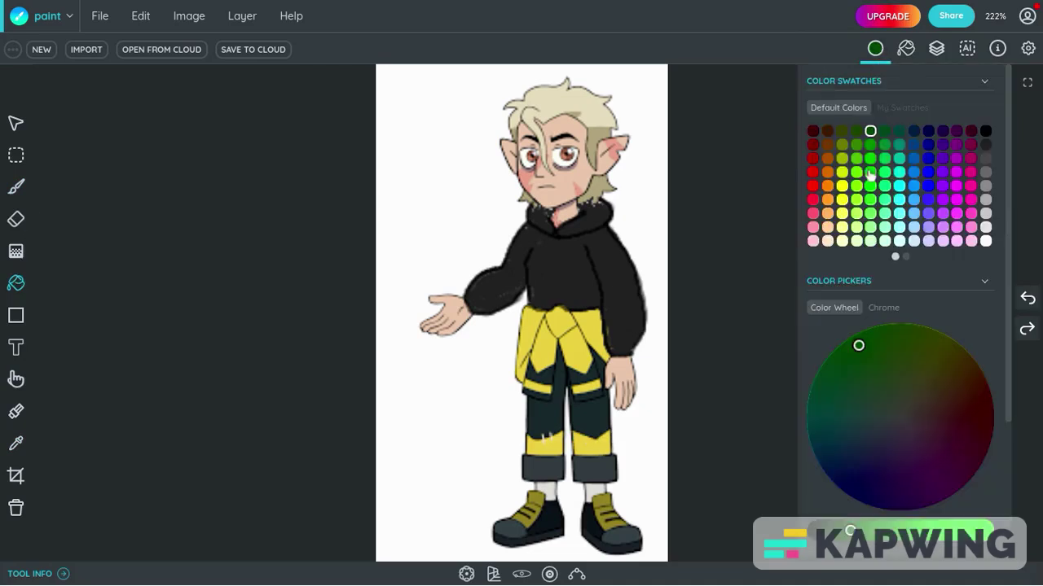
left_click(871, 175)
left_click(601, 511)
left_click(531, 511)
- Paint bright green accents on the shoe sides and a stripe across each hoodie cuff with a size 2 brush
left_click(15, 187)
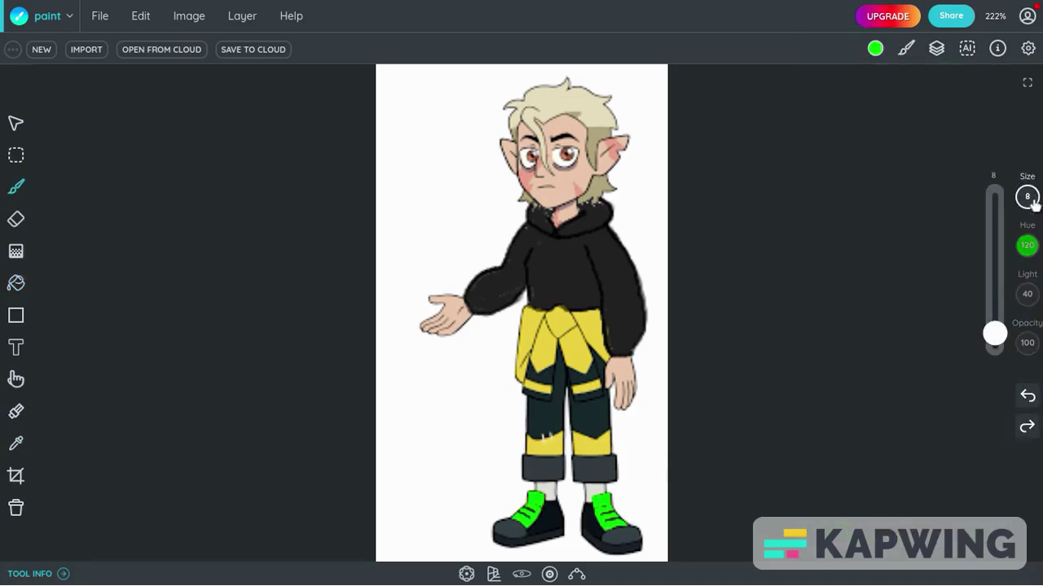
left_click_drag(554, 517, 544, 523)
left_click(1024, 399)
left_click_drag(994, 333, 994, 337)
left_click_drag(541, 522, 555, 511)
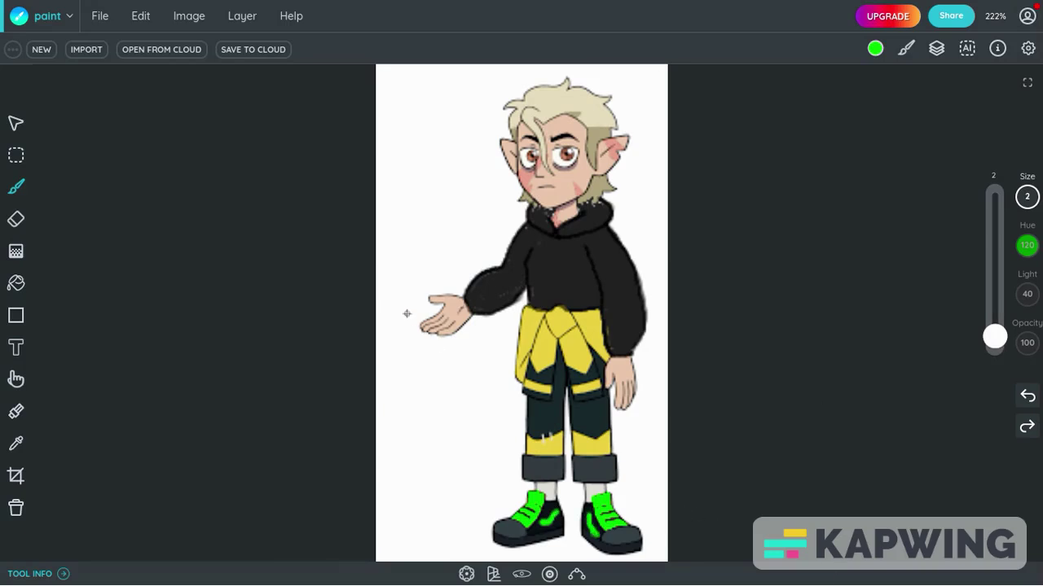
left_click_drag(469, 285, 488, 312)
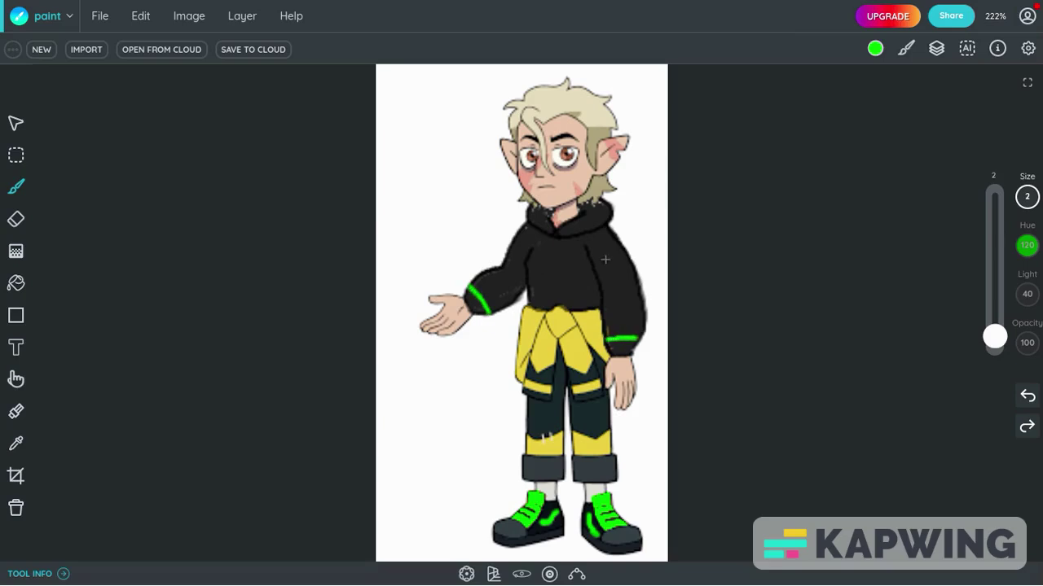
- Try near-black fills on the pieces of the tied yellow jacket, and undo them
left_click(15, 285)
left_click(906, 49)
left_click(870, 182)
left_click(984, 193)
left_click(577, 354)
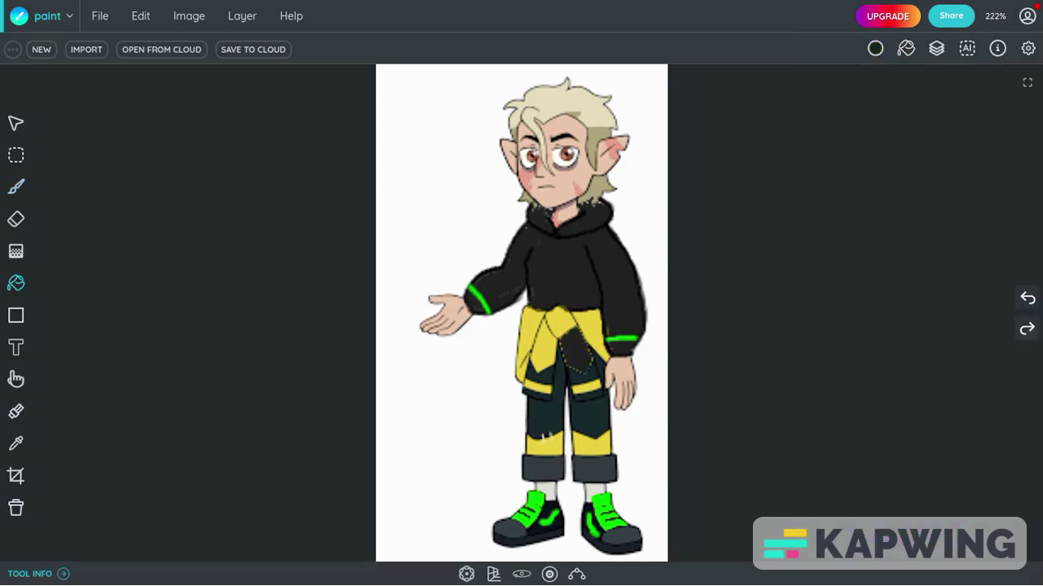
left_click(546, 352)
left_click(554, 330)
left_click(530, 334)
left_click(592, 329)
triple_click(1028, 298)
triple_click(1028, 298)
left_click(1030, 328)
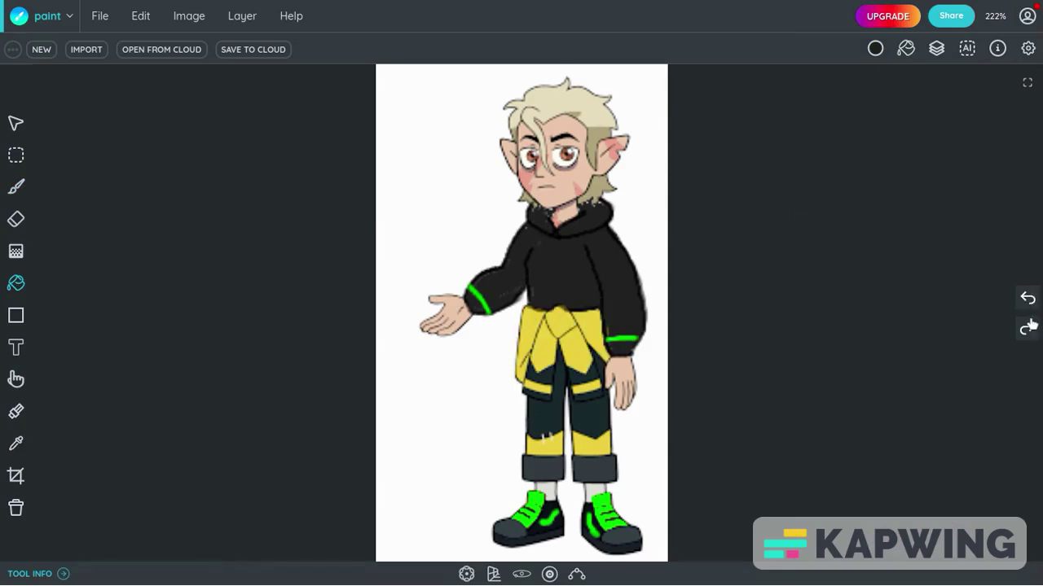
- Try brushing dark gray over the tied yellow jacket, and undo the recent brush strokes
left_click(16, 188)
left_click(875, 49)
left_click(984, 157)
mouse_move(571, 348)
left_mouse_down()
mouse_move(578, 391)
mouse_move(594, 387)
mouse_move(577, 334)
mouse_move(555, 316)
mouse_move(530, 387)
mouse_move(549, 380)
mouse_move(539, 385)
mouse_move(561, 317)
mouse_move(575, 378)
mouse_move(595, 395)
mouse_move(569, 333)
left_mouse_up()
triple_click(1027, 396)
double_click(1027, 397)
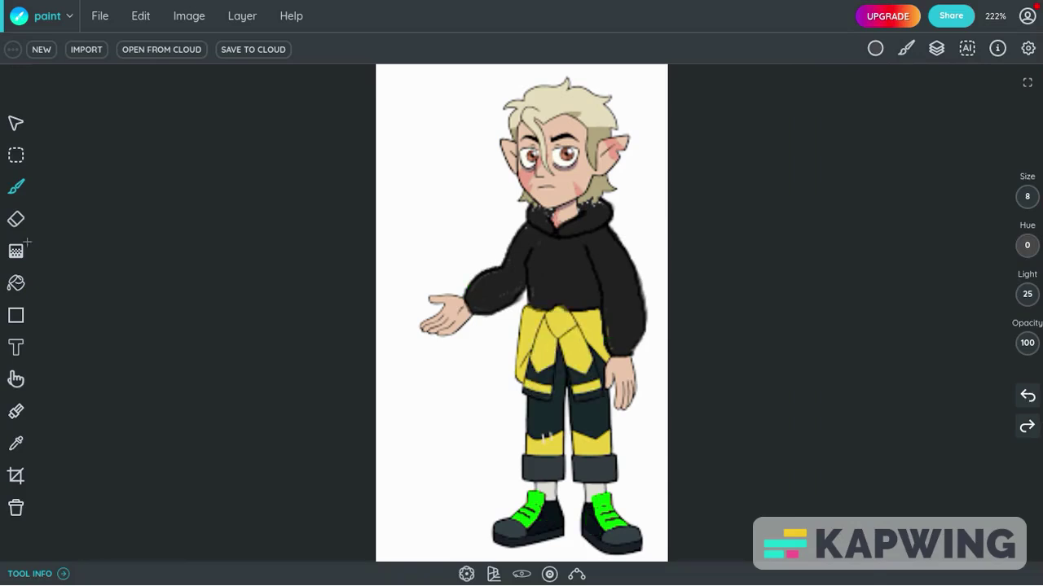
- Move the image layer upward on the canvas so the shoes can be worked on up close
scroll(601, 324, "up", 2)
scroll(570, 326, "down", 4)
left_click(16, 123)
left_click_drag(565, 378, 562, 351)
scroll(562, 350, "up", 1)
scroll(595, 430, "up", 6)
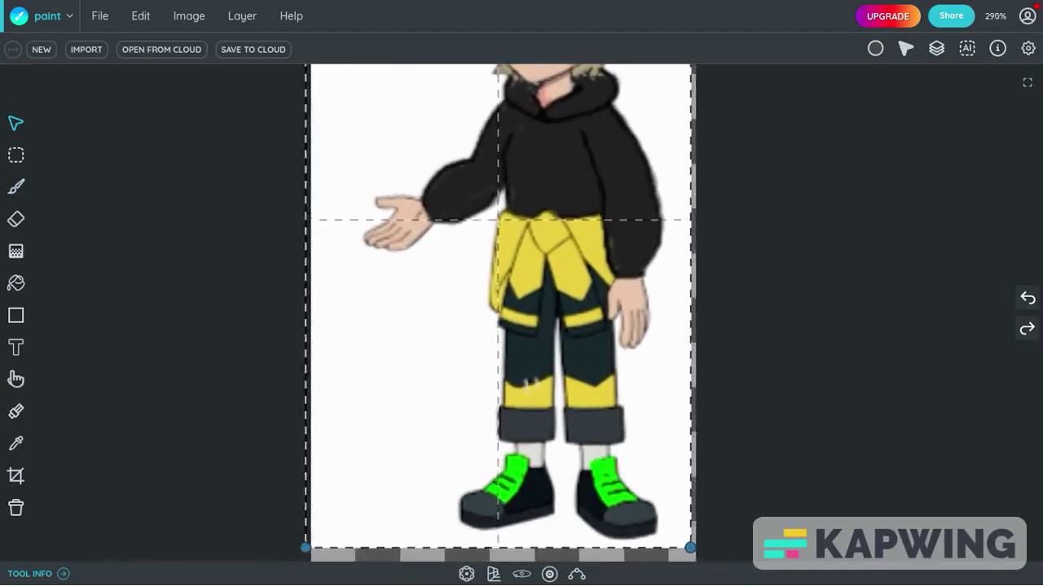
- Paint bright green accents on both shoes' sides and a stripe along each sole with a size 2 brush
left_click(15, 186)
left_click(875, 49)
left_click(870, 172)
left_click(1033, 203)
left_click_drag(996, 332, 995, 337)
left_click_drag(594, 486, 583, 469)
mouse_move(515, 479)
left_mouse_down()
mouse_move(536, 462)
mouse_move(521, 476)
left_mouse_up()
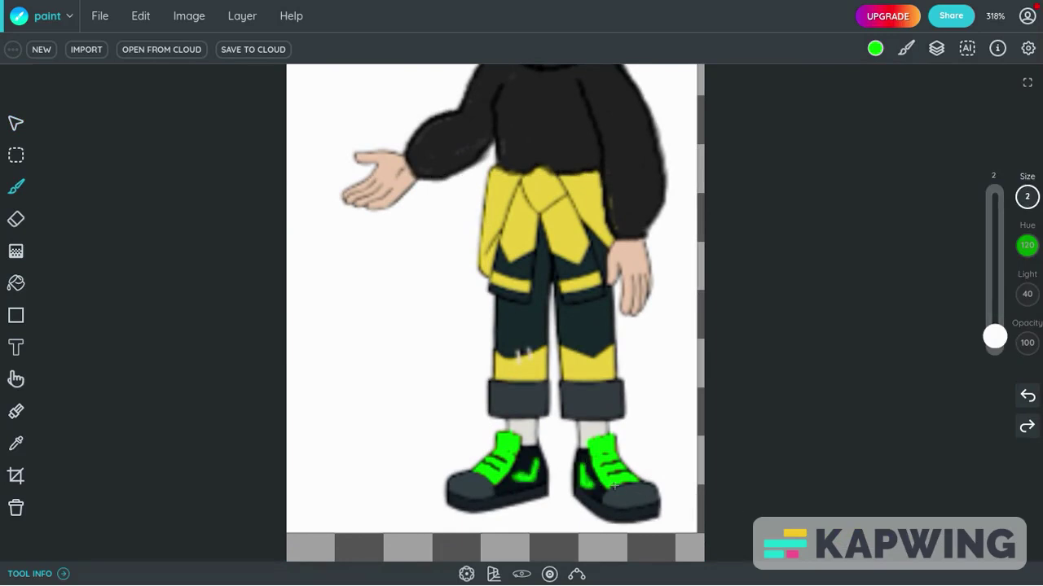
mouse_move(580, 491)
left_mouse_down()
mouse_move(603, 508)
mouse_move(659, 506)
left_mouse_up()
left_click_drag(446, 492, 510, 498)
- Move the image layer back down so the character's whole head is on the canvas
scroll(546, 481, "down", 3)
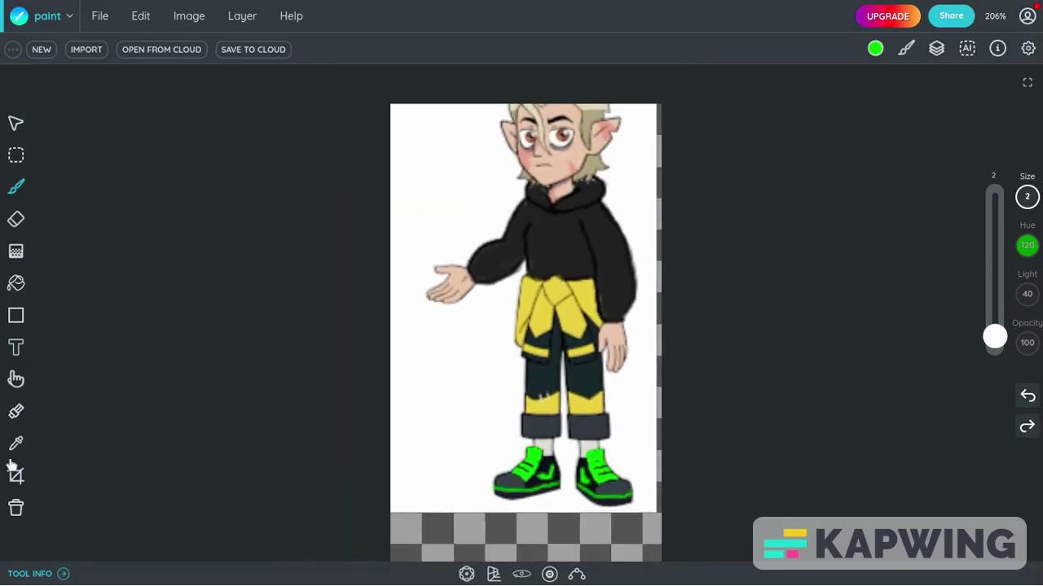
left_click(15, 379)
left_click(18, 123)
left_click_drag(473, 175, 479, 230)
- Fill the irises of both eyes with dark green
left_click(17, 283)
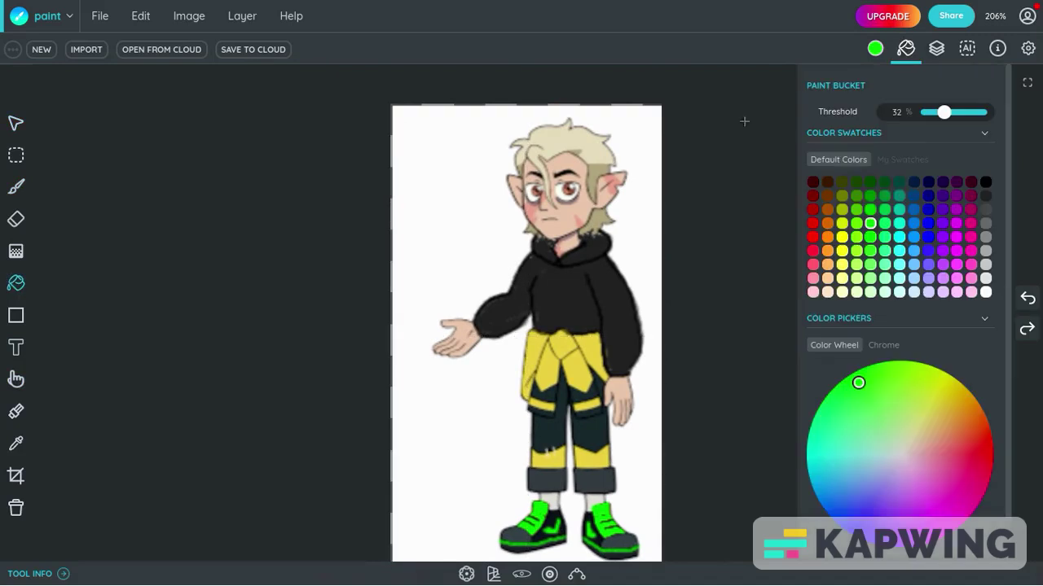
left_click(871, 183)
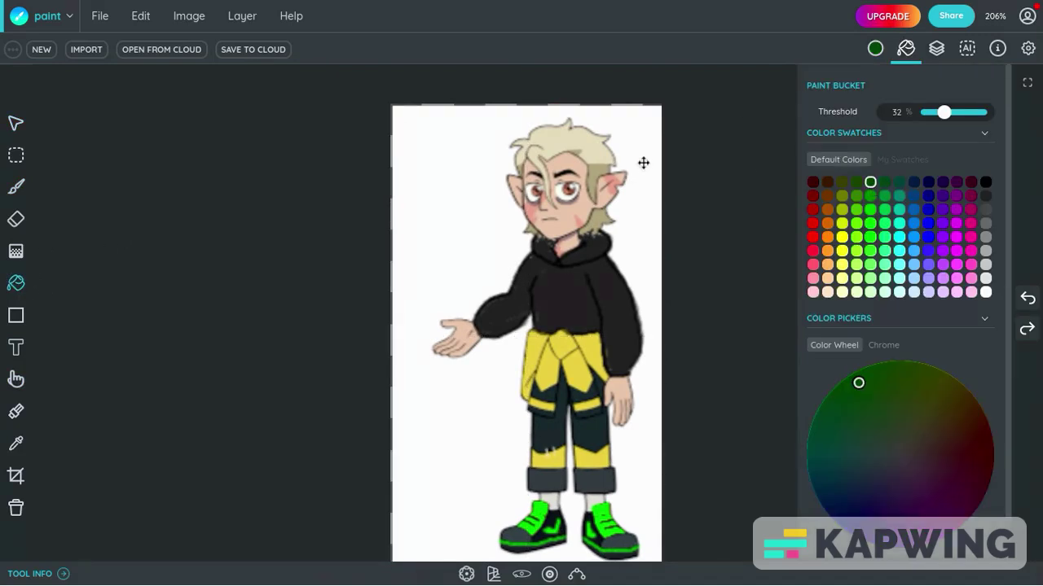
left_click(642, 161)
key("ctrl+z")
left_click(568, 188)
left_click(540, 193)
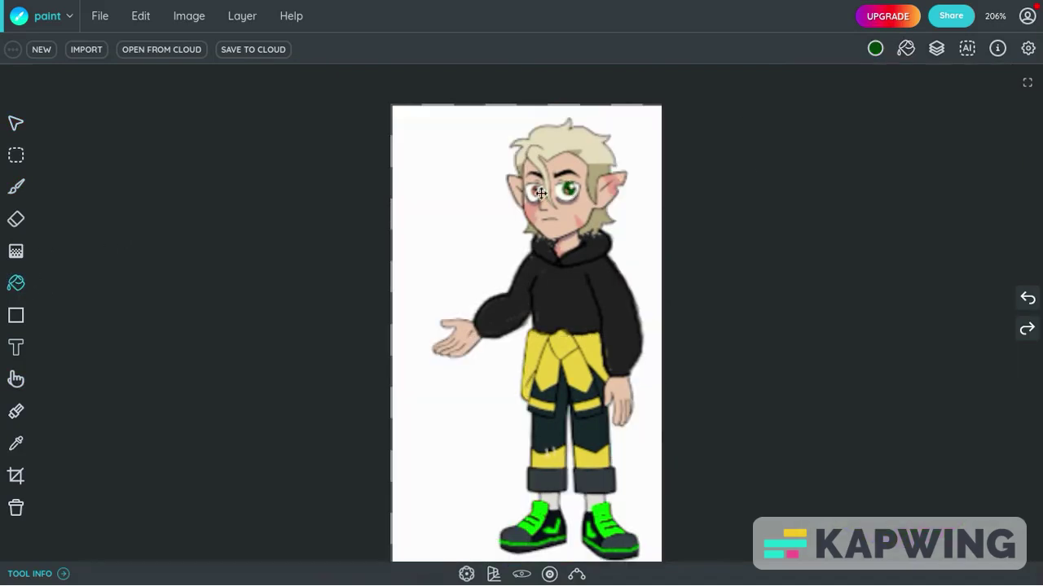
- Add a brighter green fill to the iris of the eye nearer the fully visible ear
left_click(875, 48)
left_click(871, 152)
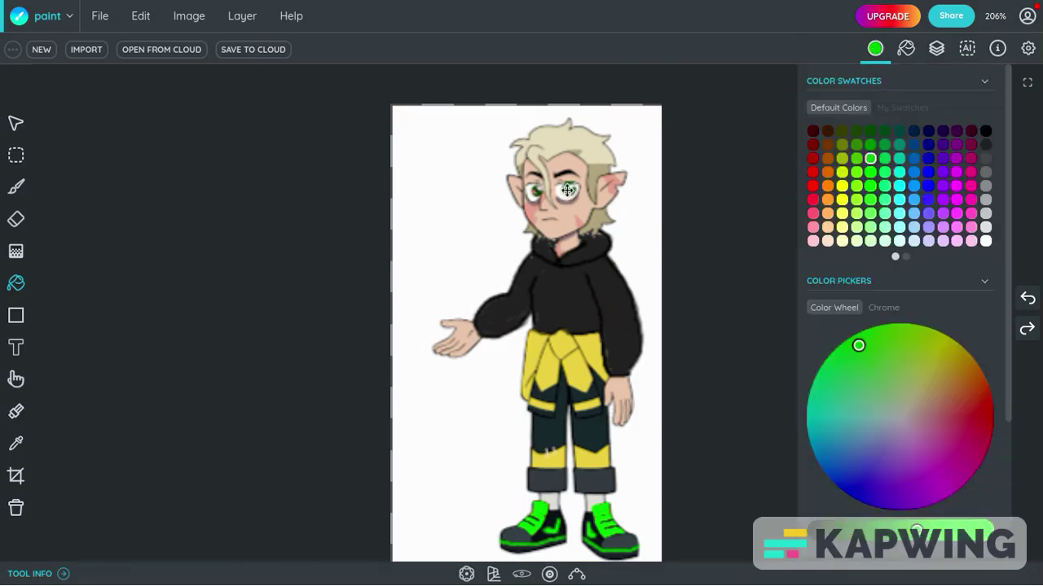
left_click(568, 189)
- Paint over the pointed tips of both ears in white with a size 4 brush
left_click(16, 188)
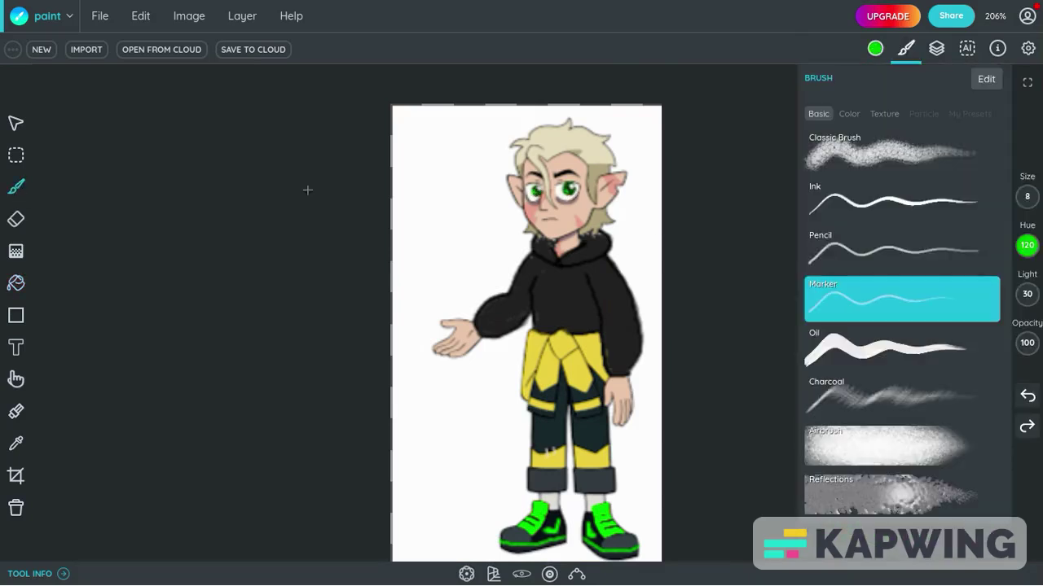
left_click(875, 48)
left_click(986, 241)
left_click(1027, 197)
left_click_drag(989, 323, 993, 335)
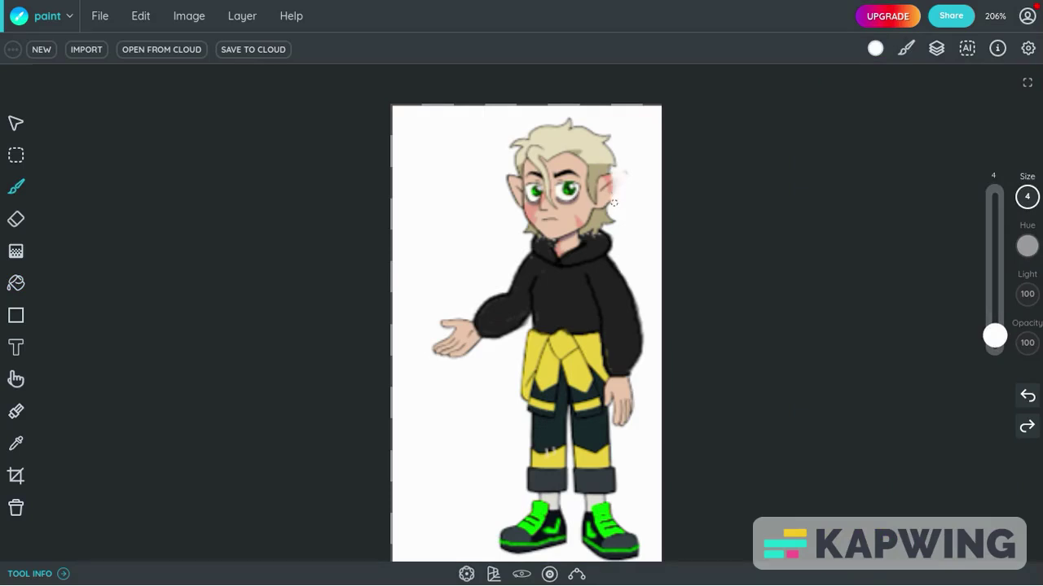
left_click_drag(516, 176, 510, 183)
- Redraw the outlines of the shortened, rounded ears in black with a size 1 brush
left_click(876, 49)
left_click(988, 134)
left_click(1028, 197)
left_click(994, 344)
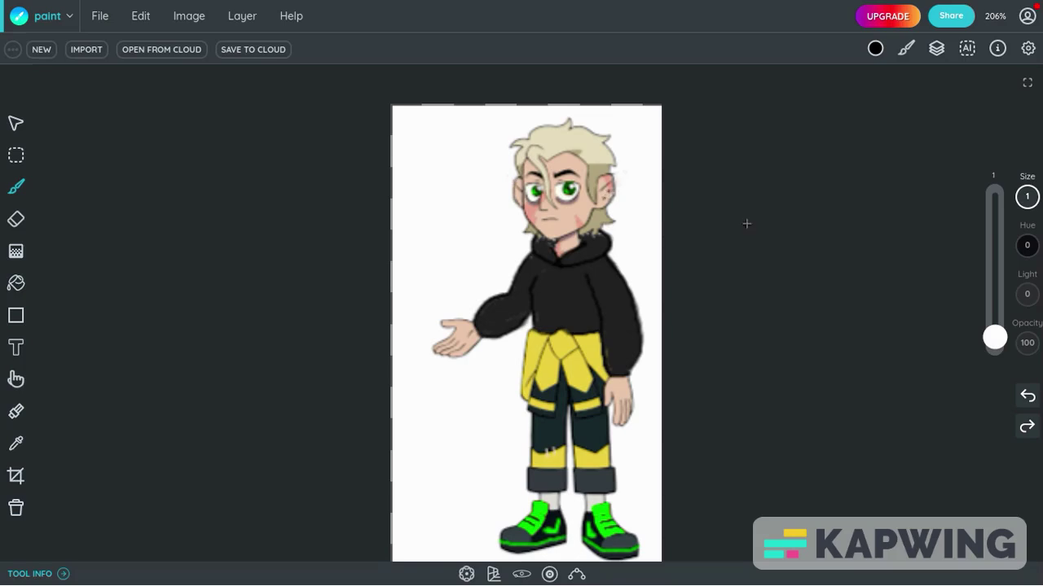
- Fill both socks with black
left_click(16, 282)
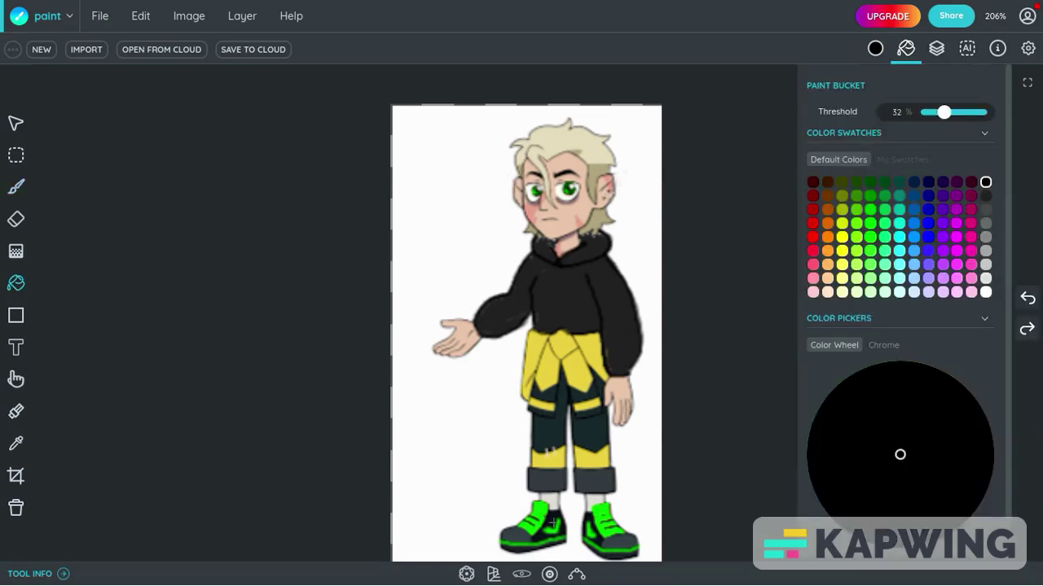
- Try slimming both trouser legs by painting white along their outer edges, and undo the strokes
left_click(16, 186)
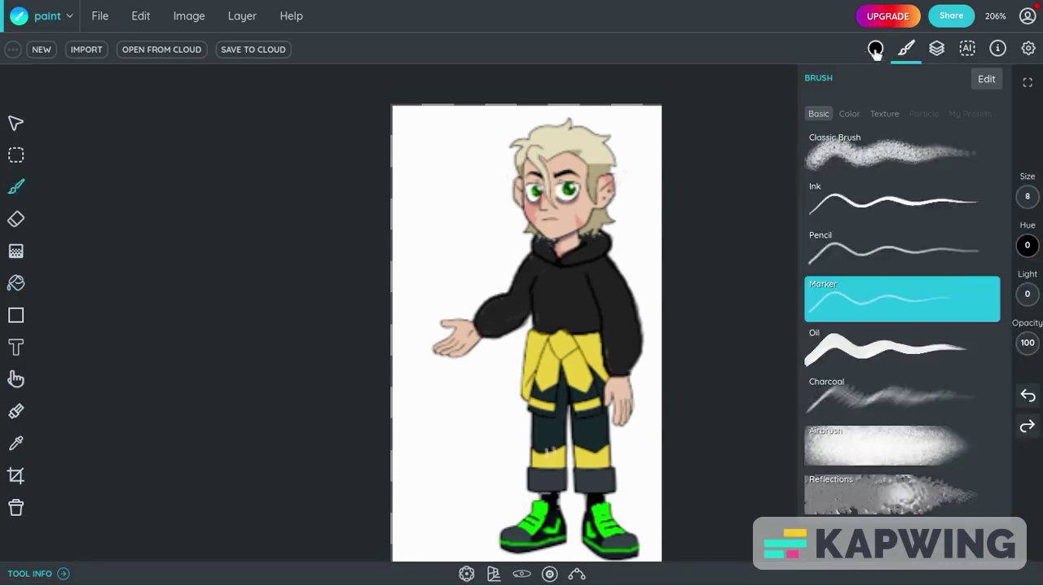
left_click(874, 49)
left_click(987, 244)
mouse_move(521, 481)
left_mouse_down()
mouse_move(531, 492)
mouse_move(531, 409)
left_mouse_up()
mouse_move(614, 496)
left_mouse_down()
mouse_move(604, 418)
mouse_move(614, 474)
mouse_move(580, 495)
mouse_move(576, 451)
mouse_move(577, 485)
left_mouse_up()
left_click(1023, 402)
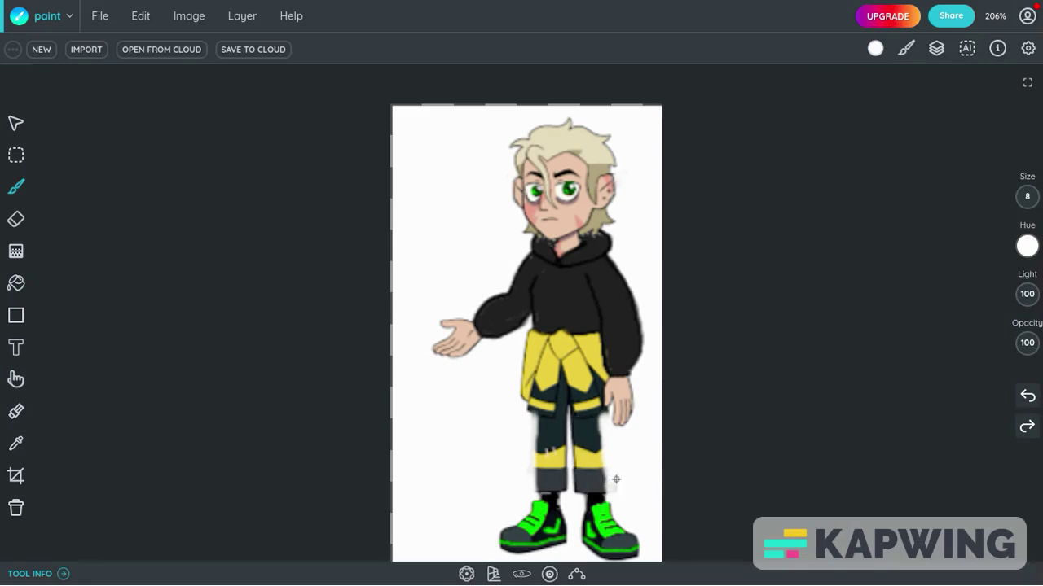
left_click(1028, 399)
left_click(1028, 399)
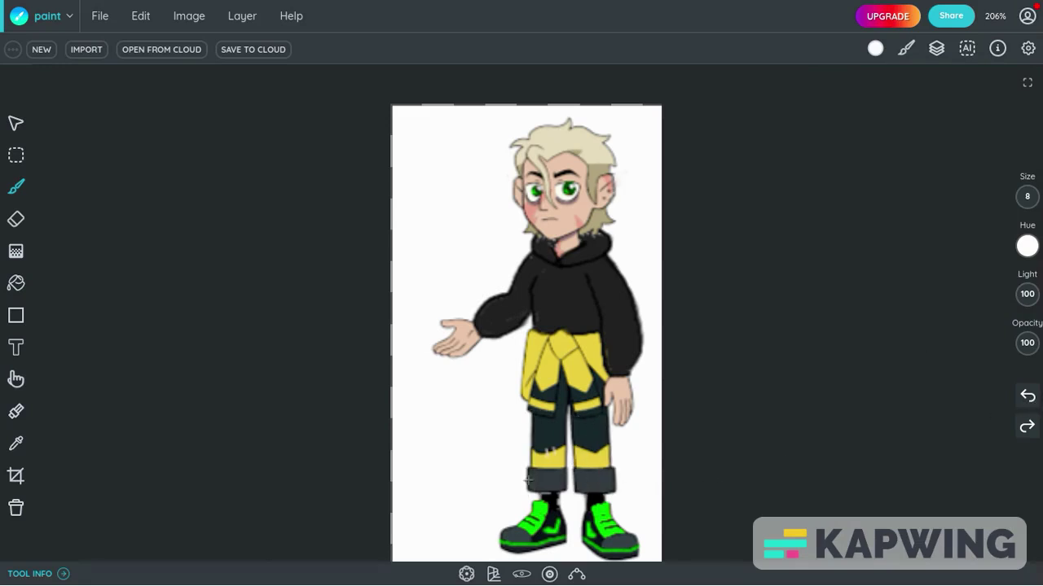
- Trim the lower trouser legs and cuffs by painting white along their outer edges with a size 8 brush
left_click_drag(614, 465, 614, 494)
mouse_move(609, 447)
left_mouse_down()
mouse_move(607, 497)
mouse_move(580, 494)
mouse_move(576, 456)
mouse_move(580, 484)
mouse_move(547, 492)
mouse_move(563, 492)
mouse_move(563, 457)
left_mouse_up()
left_click_drag(530, 493, 533, 453)
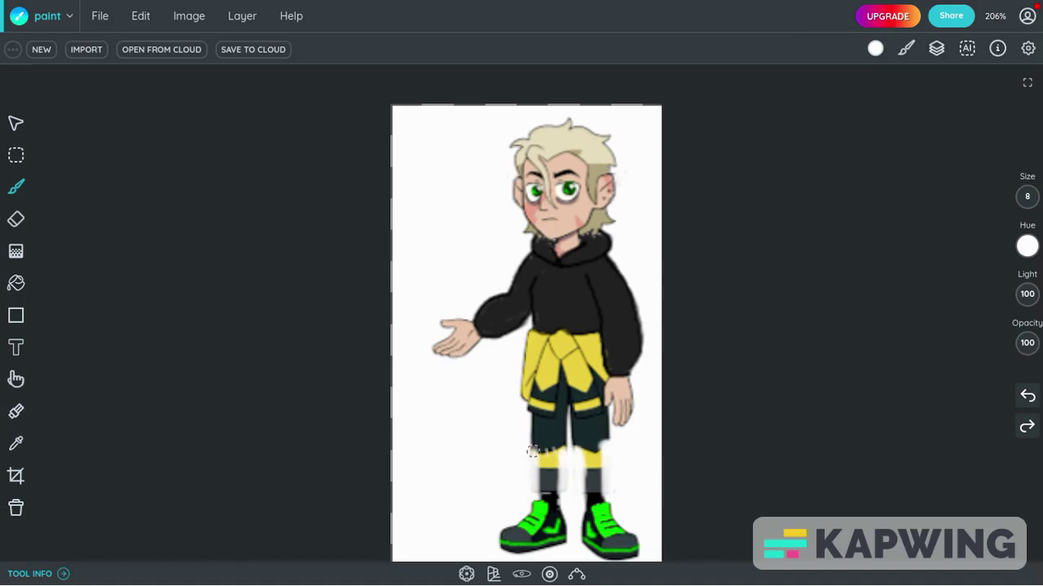
- Extend both socks upward over the trouser cuffs in black
left_click(874, 48)
left_click(985, 134)
mouse_move(593, 472)
left_mouse_down()
mouse_move(594, 498)
mouse_move(595, 481)
mouse_move(546, 490)
mouse_move(554, 479)
mouse_move(552, 488)
mouse_move(589, 500)
mouse_move(589, 482)
mouse_move(559, 487)
left_mouse_up()
- Paint bare lower legs above both socks with a size 5 brush, using the skin colour sampled from the hand
left_click(15, 443)
left_click(620, 397)
left_click(16, 187)
left_click(1027, 197)
left_click_drag(994, 334, 995, 338)
mouse_move(586, 453)
left_mouse_down()
mouse_move(598, 463)
mouse_move(586, 453)
mouse_move(588, 473)
mouse_move(587, 453)
mouse_move(544, 471)
mouse_move(546, 453)
mouse_move(541, 465)
left_mouse_up()
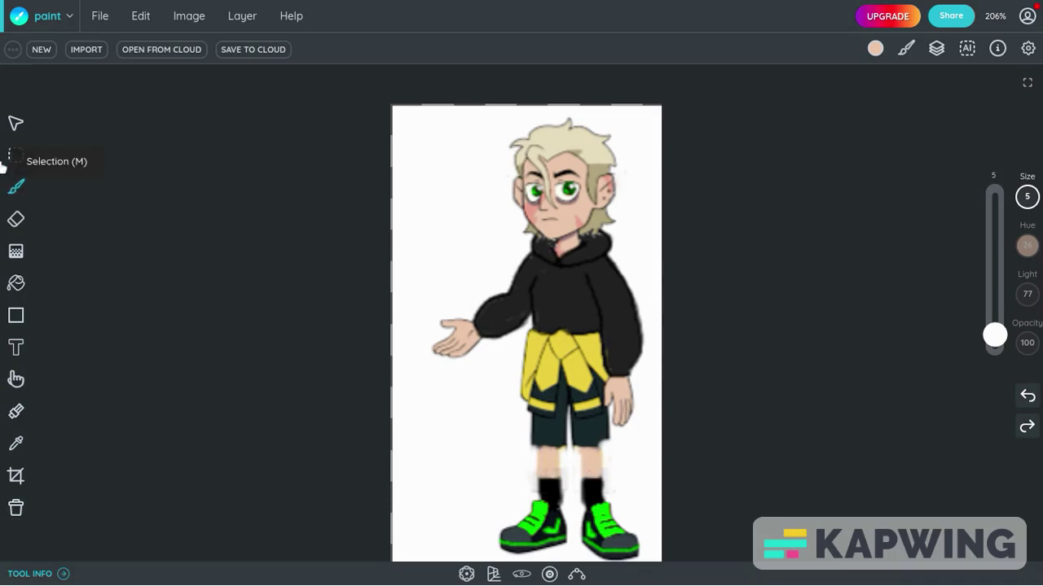
- Trim the outer edge of the yellow waist garment in white, and outline the shorts and bare legs in black with a size 1 brush
left_click(875, 48)
mouse_move(521, 399)
left_mouse_down()
mouse_move(525, 348)
mouse_move(527, 415)
left_mouse_up()
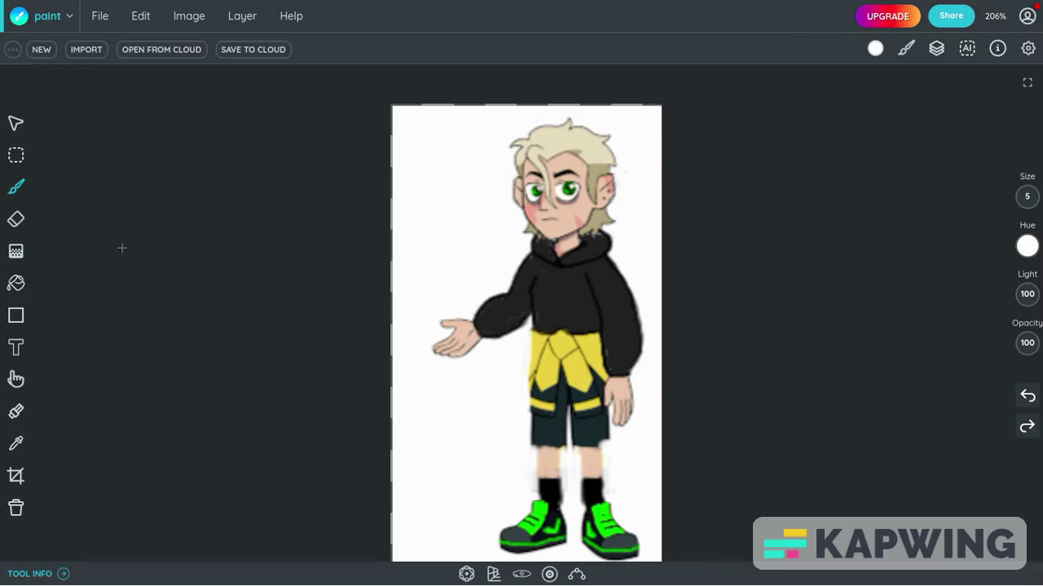
left_click(1027, 197)
left_click(999, 346)
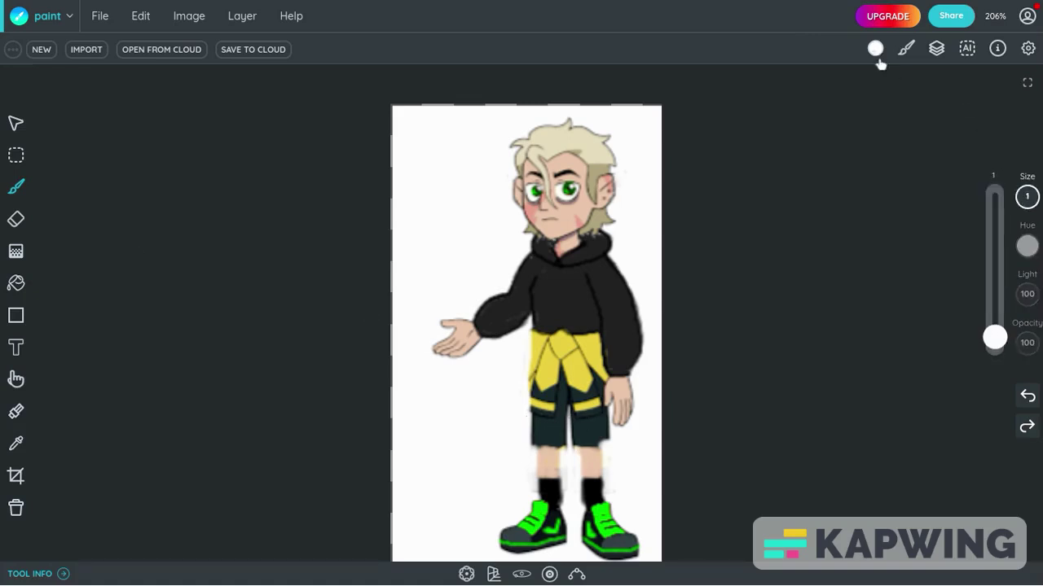
left_click(875, 48)
left_click(985, 132)
left_click(533, 332)
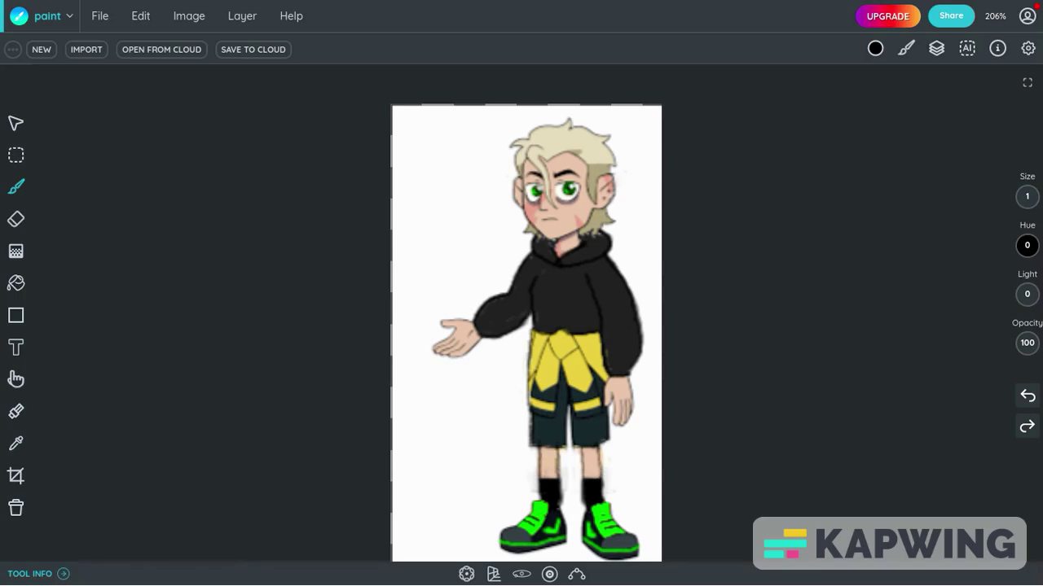
- Paint over the yellow waist garment and the dark shorts in medium grey
left_click(874, 48)
left_click(986, 172)
left_click_drag(995, 346, 998, 336)
mouse_move(565, 351)
left_mouse_down()
mouse_move(554, 433)
mouse_move(544, 437)
mouse_move(555, 398)
mouse_move(541, 339)
mouse_move(586, 343)
mouse_move(589, 375)
mouse_move(534, 344)
mouse_move(541, 432)
mouse_move(533, 398)
mouse_move(531, 440)
mouse_move(560, 439)
mouse_move(573, 394)
mouse_move(577, 436)
mouse_move(608, 437)
mouse_move(593, 395)
mouse_move(585, 406)
mouse_move(575, 354)
mouse_move(539, 347)
mouse_move(536, 357)
mouse_move(594, 355)
mouse_move(550, 347)
mouse_move(592, 347)
left_mouse_up()
- Add a white stripe along the hem of both legs of the grey shorts
left_click(875, 48)
left_click(985, 144)
left_click_drag(1028, 200, 994, 337)
left_click(876, 48)
left_click(990, 242)
mouse_move(566, 449)
left_mouse_down()
mouse_move(568, 415)
mouse_move(567, 449)
mouse_move(569, 440)
mouse_move(522, 437)
mouse_move(616, 430)
mouse_move(567, 420)
mouse_move(564, 393)
mouse_move(578, 447)
mouse_move(613, 444)
mouse_move(611, 405)
left_mouse_up()
- Extend the hoodie down over the waist in black and outline the grey shorts with a size 3 brush
left_click(876, 48)
left_click(986, 132)
mouse_move(532, 321)
left_mouse_down()
mouse_move(521, 365)
mouse_move(586, 368)
left_mouse_up()
left_click(1024, 396)
mouse_move(531, 311)
left_mouse_down()
mouse_move(528, 361)
mouse_move(582, 366)
mouse_move(604, 354)
left_mouse_up()
mouse_move(528, 405)
left_mouse_down()
mouse_move(525, 447)
mouse_move(569, 433)
left_mouse_up()
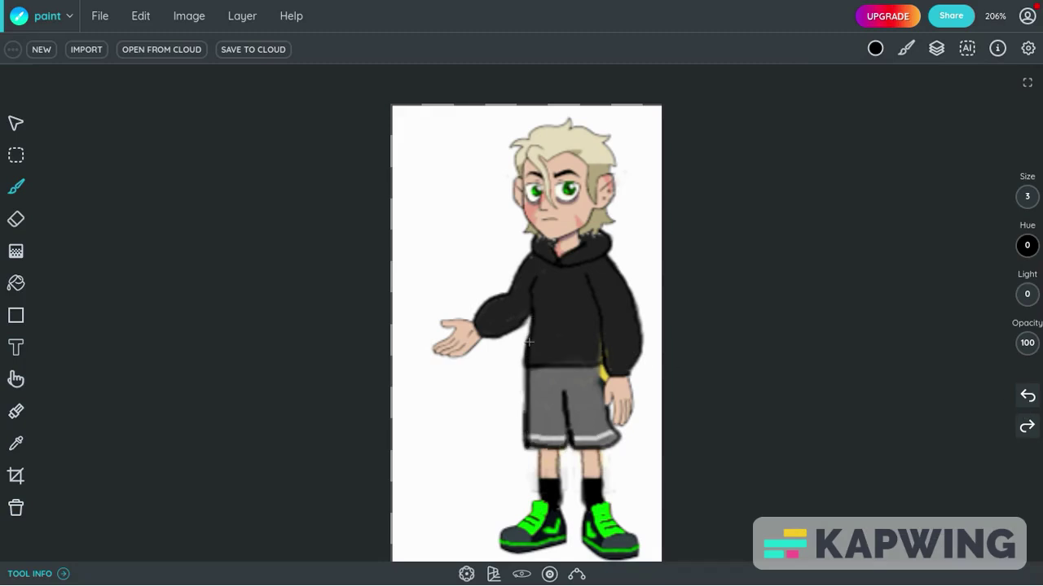
- Redraw the mouth as a slight smile in black with a size 1 brush
left_click(1027, 197)
left_click_drag(995, 335, 995, 338)
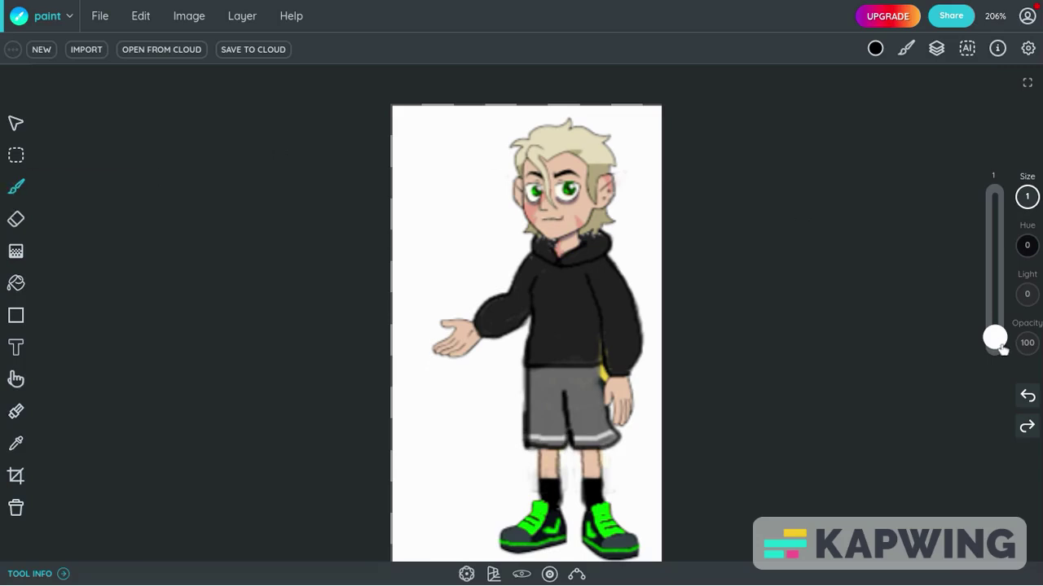
- Try painting the front strand and lower hair dark green with a size 3 brush, and undo the strokes
left_click_drag(997, 342, 994, 335)
left_click(875, 48)
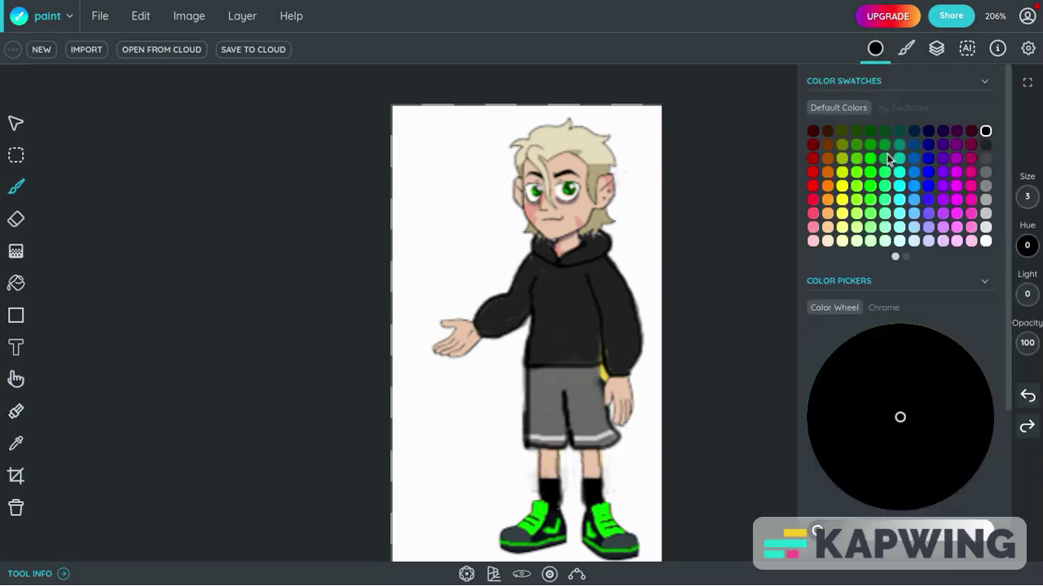
left_click(870, 130)
mouse_move(549, 195)
left_mouse_down()
mouse_move(595, 200)
mouse_move(588, 186)
mouse_move(595, 233)
left_mouse_up()
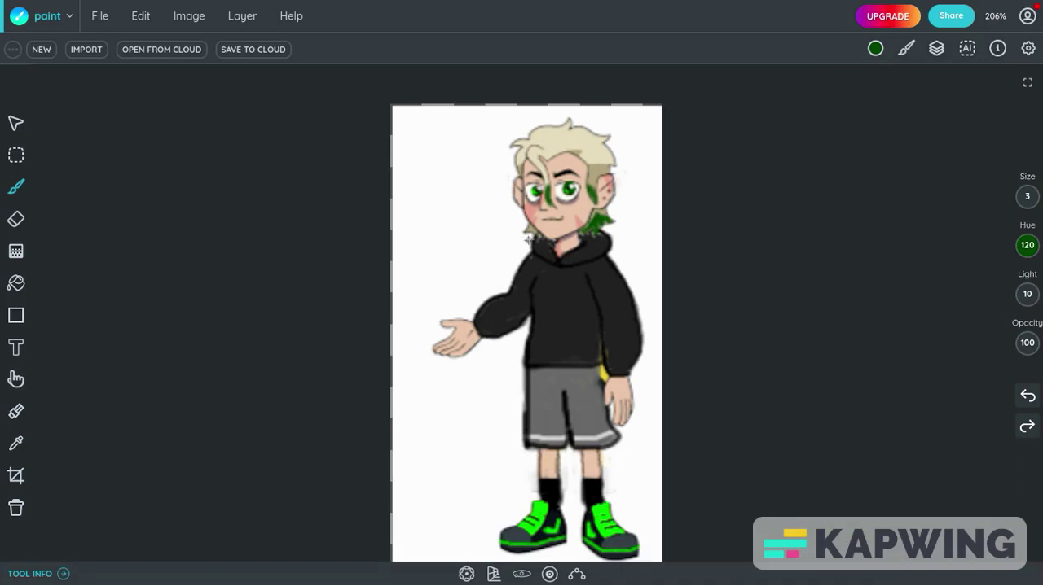
left_click(1027, 396)
left_click(1027, 396)
left_click(1027, 396)
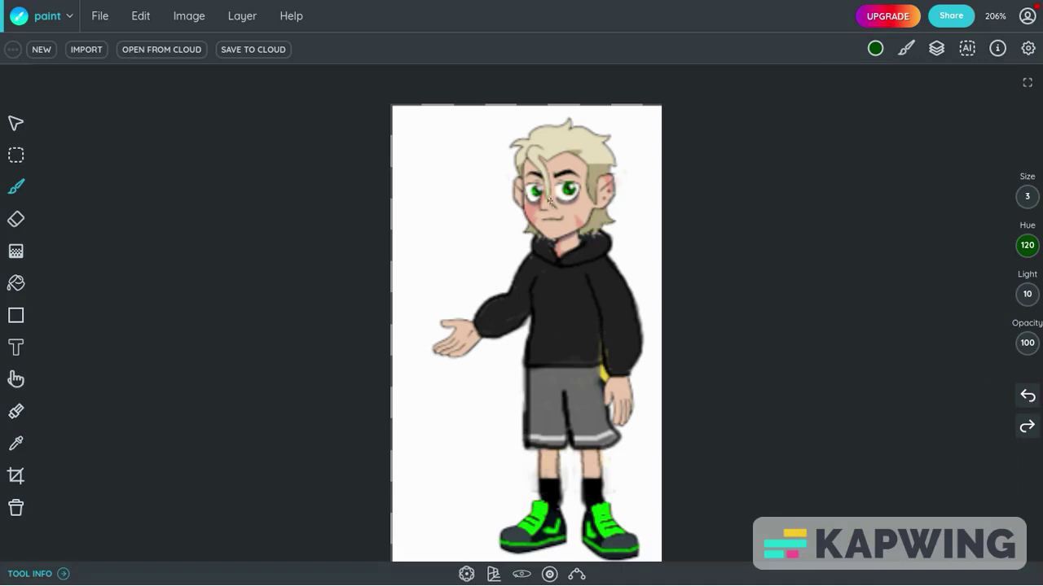
- Fill the lower hair tufts and the front strand with dark green, undoing the fill on the hair beside the ear
left_click(15, 283)
left_click(595, 222)
left_click(594, 180)
left_click(530, 229)
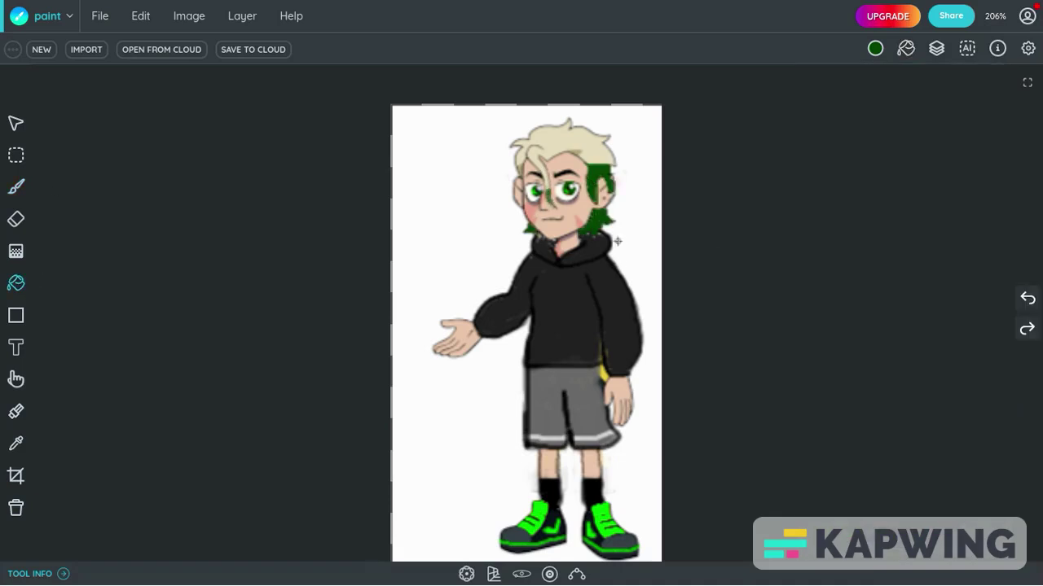
left_click(1029, 298)
left_click(1029, 298)
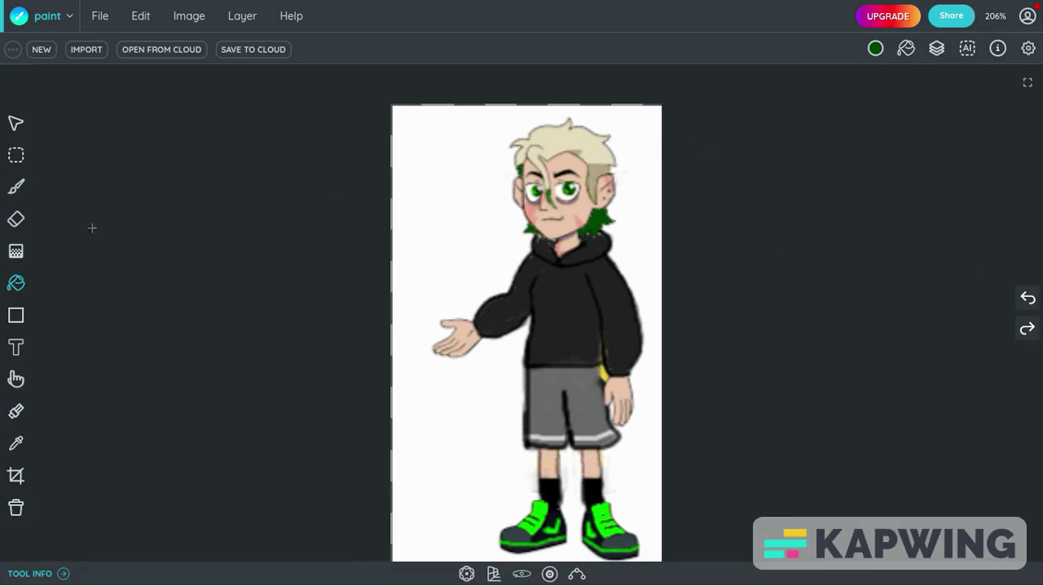
- Paint the hair beside the ear dark green with a size 8 brush, and blur its upper edge into the blond hair
left_click(16, 187)
mouse_move(593, 204)
left_mouse_down()
mouse_move(595, 171)
mouse_move(609, 166)
left_mouse_up()
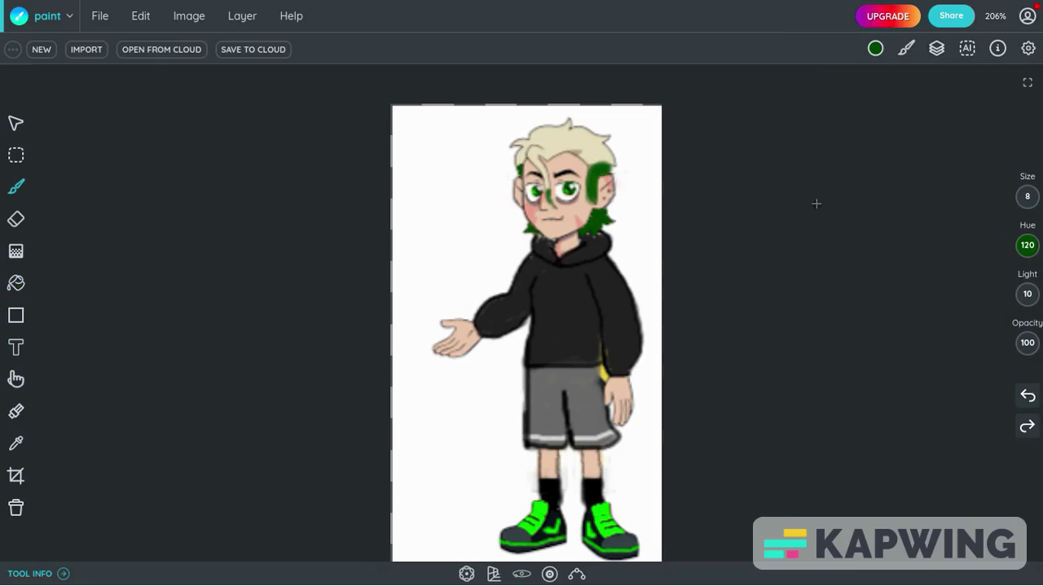
left_click(18, 383)
left_click(947, 115)
left_click_drag(935, 162, 925, 166)
left_click_drag(603, 170, 605, 165)
left_click(875, 48)
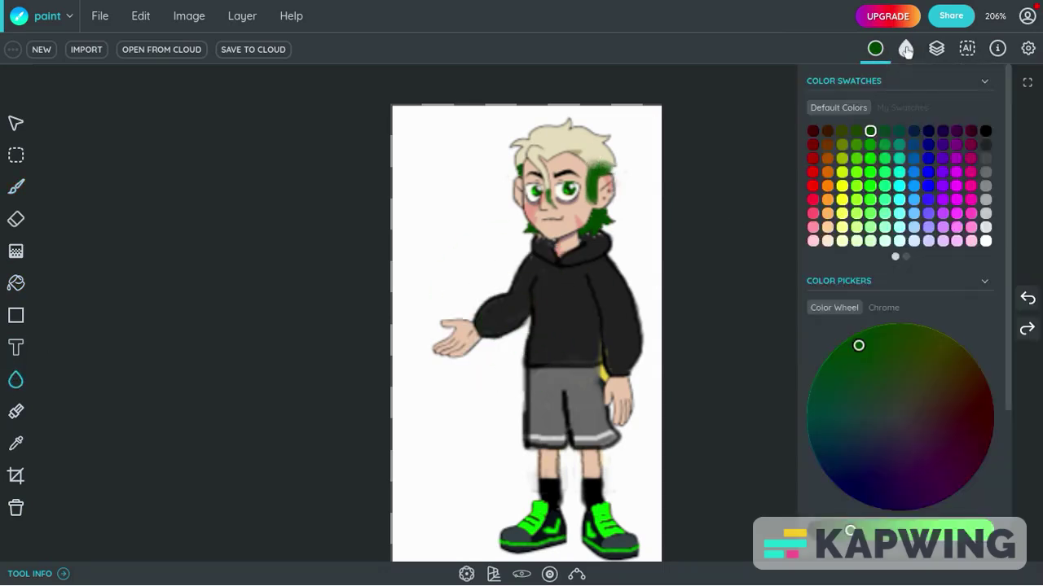
left_click(905, 48)
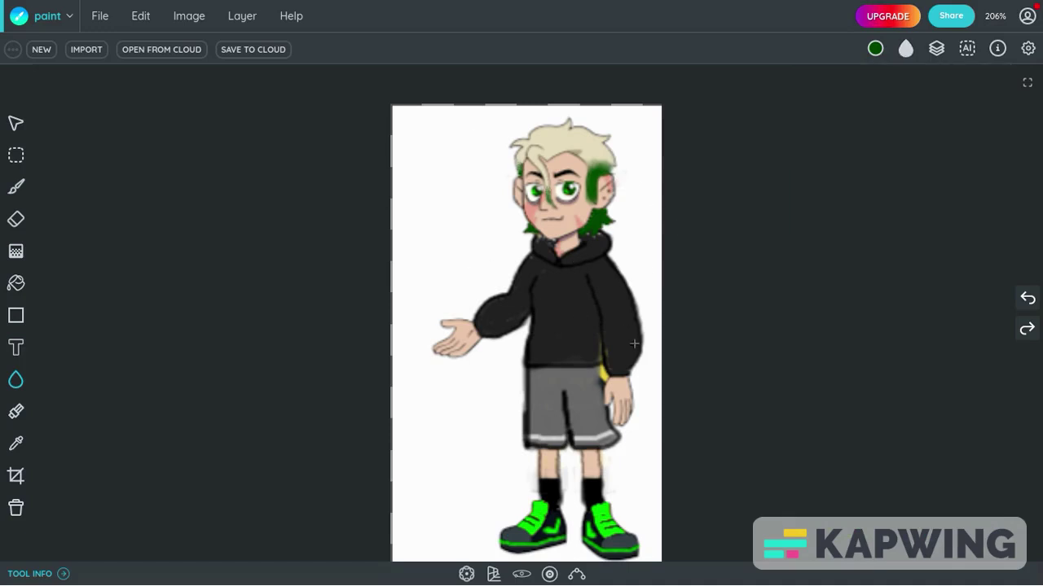
- Dab a dark brown mark on the cheek below the eye using the Ink brush at size 1
left_click(17, 189)
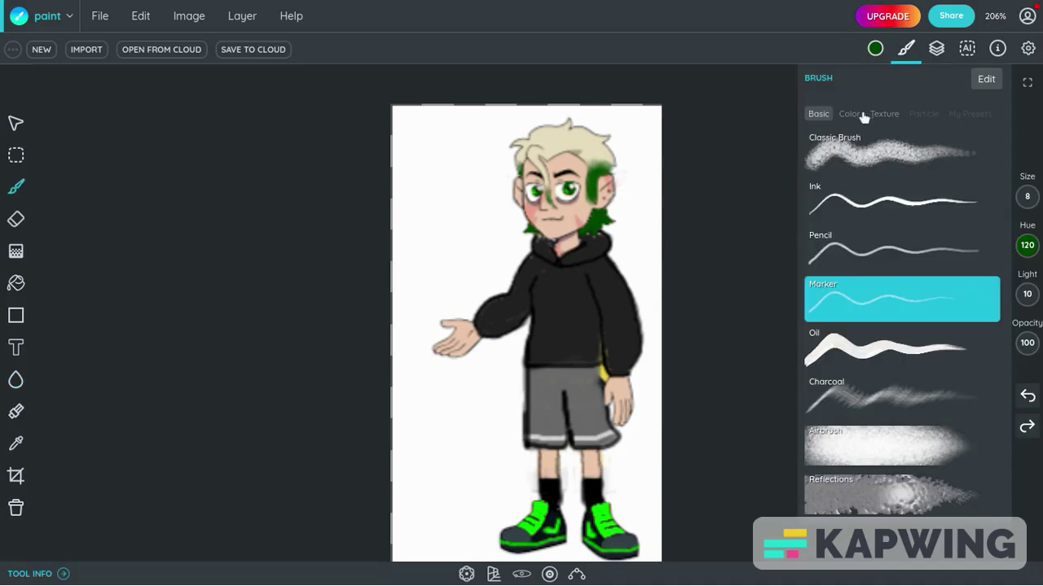
left_click(884, 114)
left_click(817, 114)
left_click(921, 213)
left_click_drag(1026, 196, 997, 337)
left_click(875, 48)
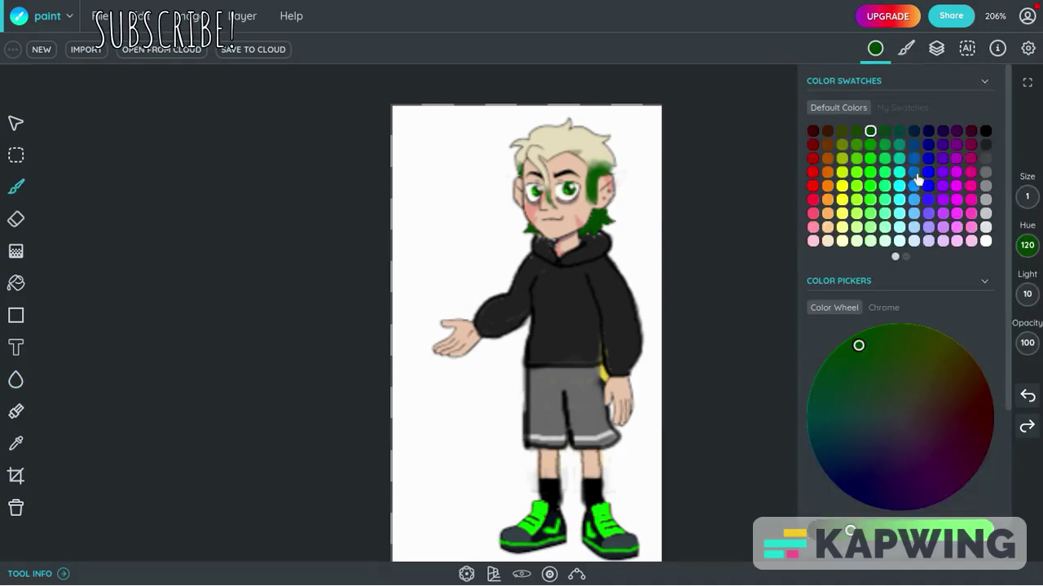
left_click(829, 214)
left_click(828, 144)
left_click(581, 200)
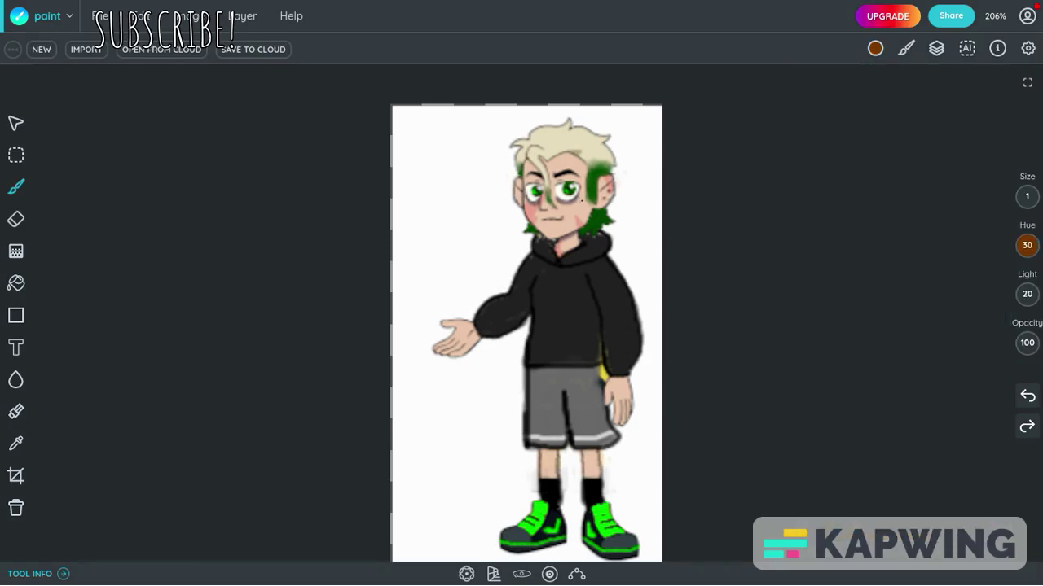
- Switch to the Oil brush at size 1, keeping the dark brown colour
left_click(906, 48)
left_click(886, 336)
left_click_drag(1027, 202, 1017, 406)
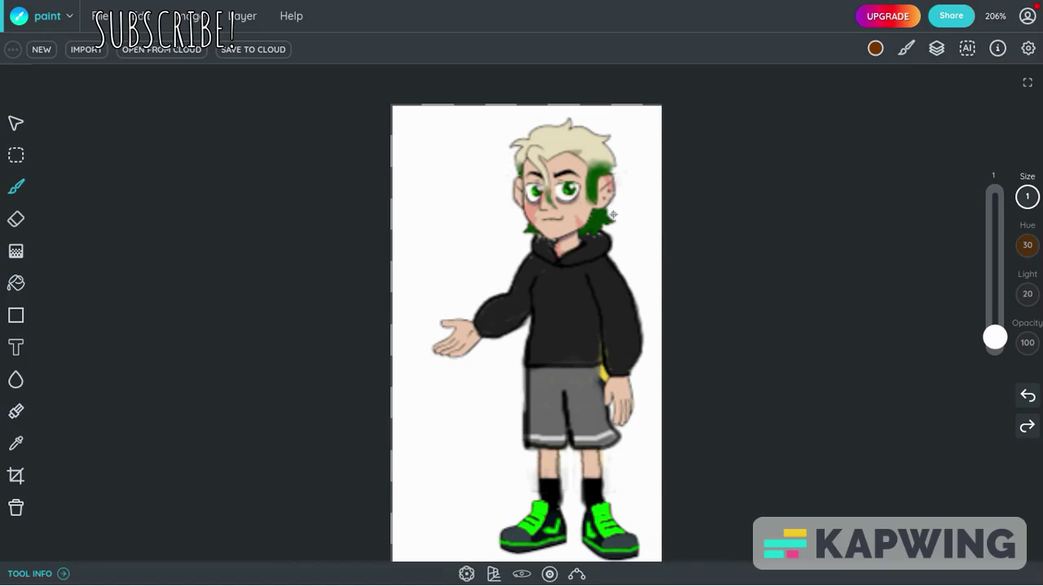